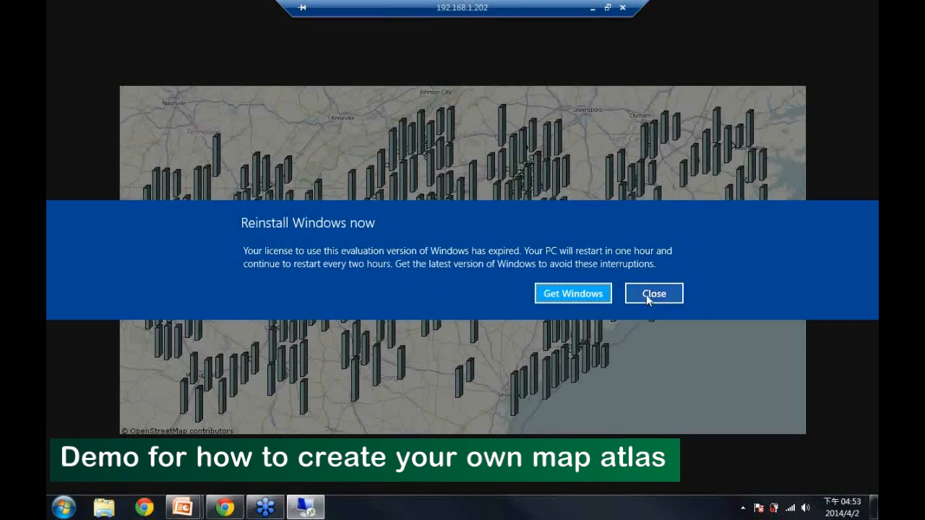
Dismiss the Windows licence notice and create a new empty map document in place of the current one
drag(671, 17, 441, 513)
click(193, 191)
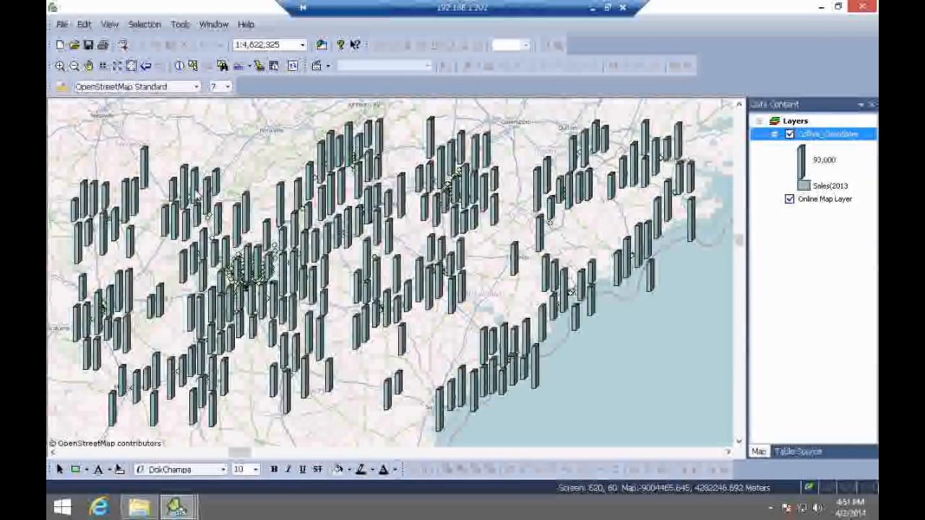
click(60, 45)
click(478, 284)
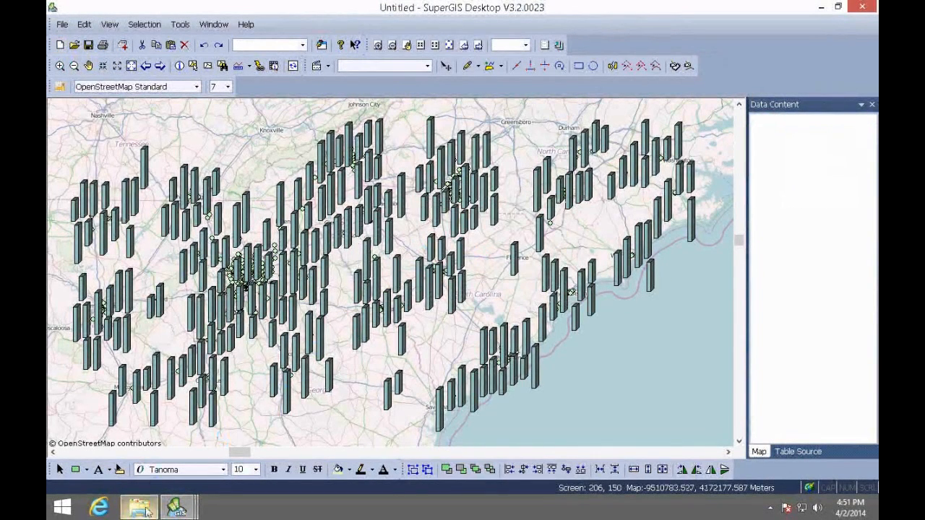
Add Thailand_Admin.shp and Thailand_Raster.sgr from the Webinar > Case06 folder to the empty map
mouse_move(147, 511)
click(158, 486)
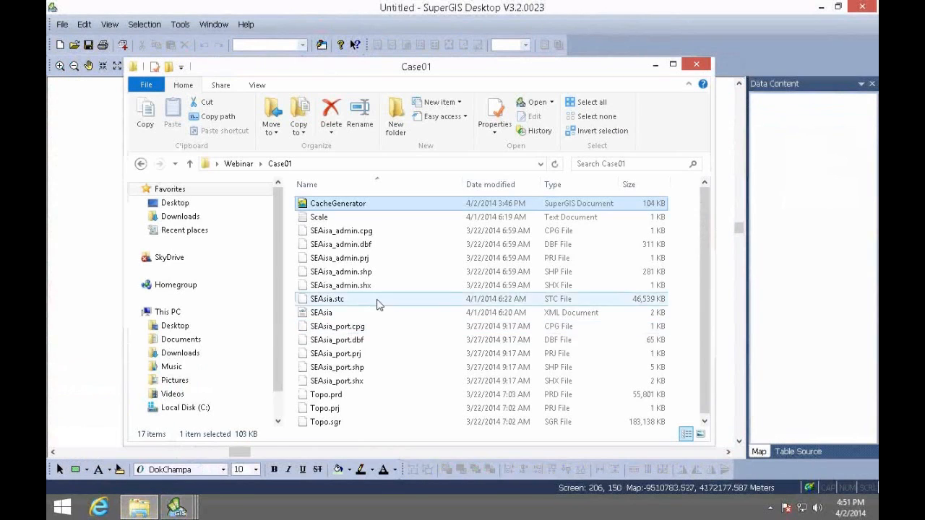
click(141, 164)
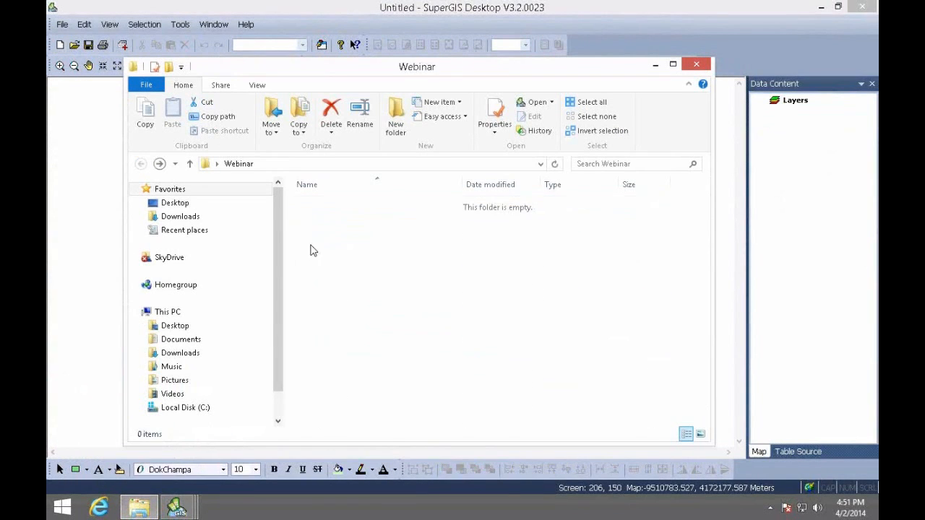
double_click(337, 231)
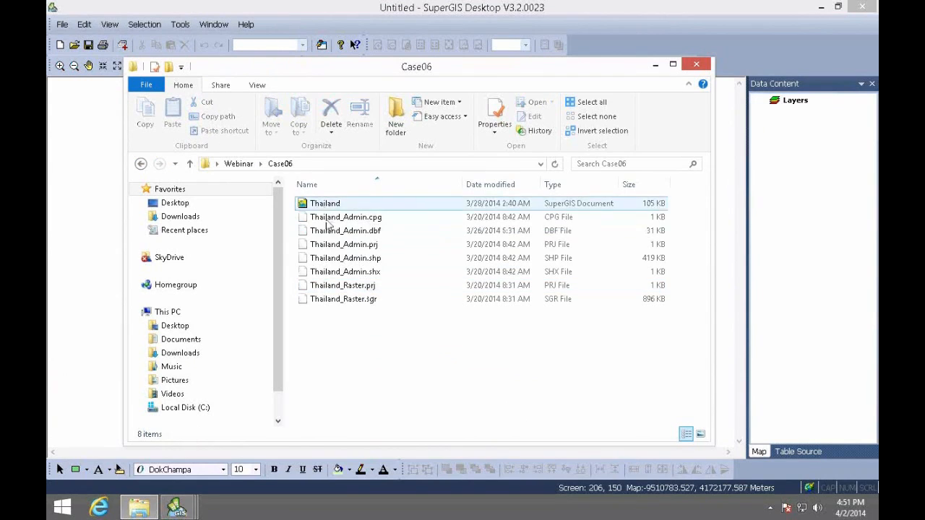
click(345, 258)
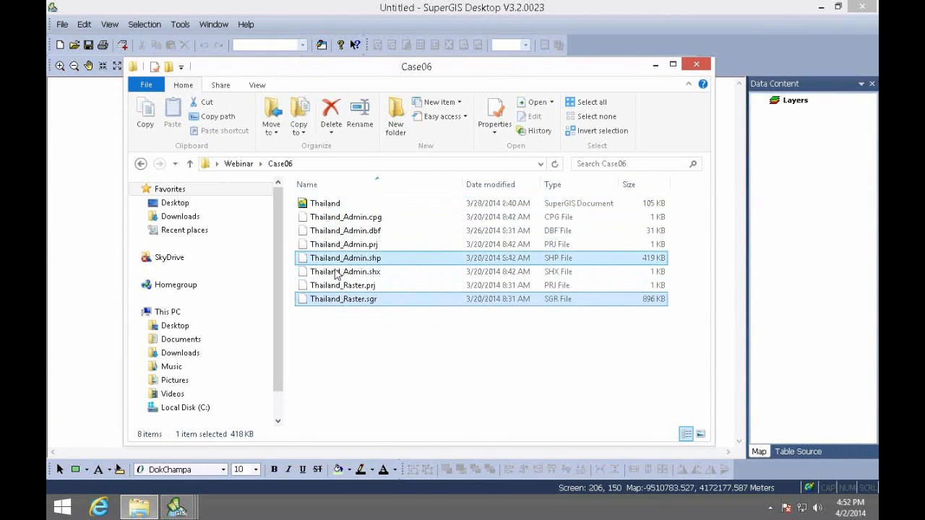
drag(336, 302, 94, 319)
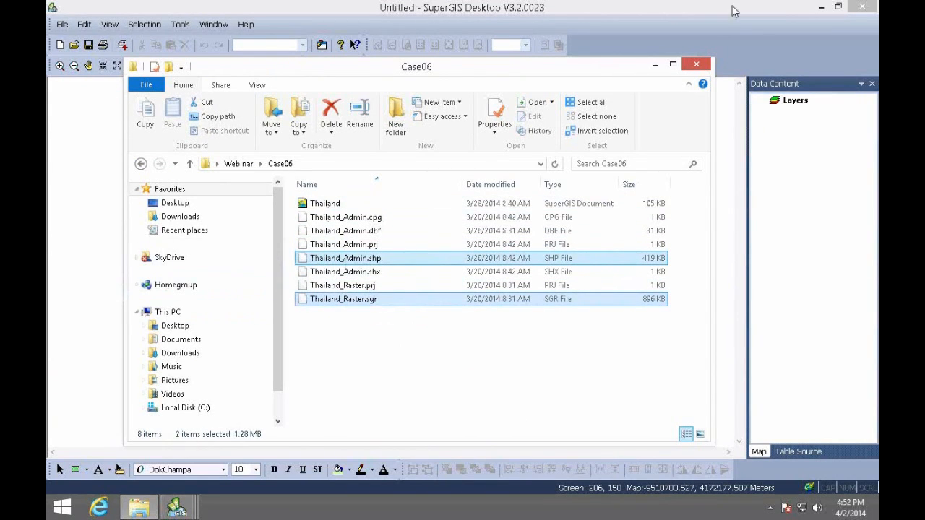
click(770, 11)
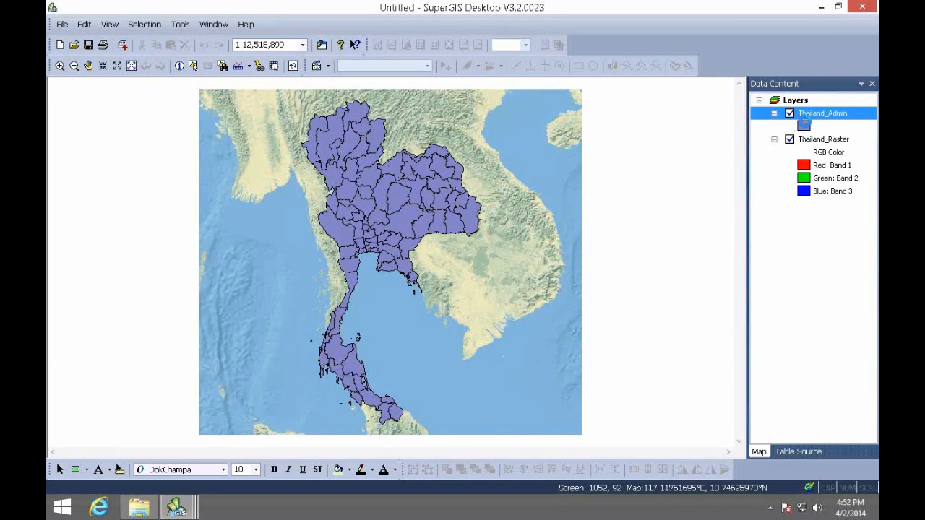
Change the Thailand_Admin layer's symbol to Null fill with an outline width of 1.2
click(804, 127)
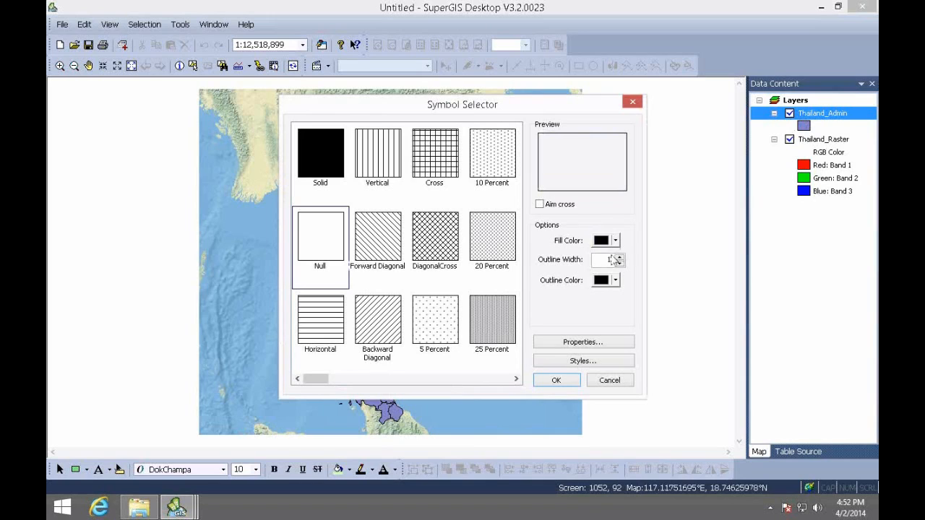
drag(608, 260, 630, 262)
text(.2)
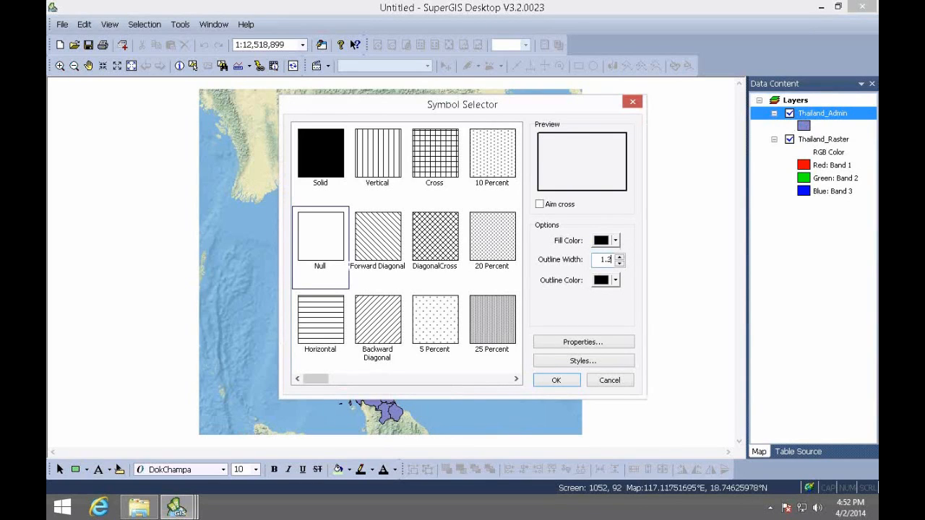
click(556, 380)
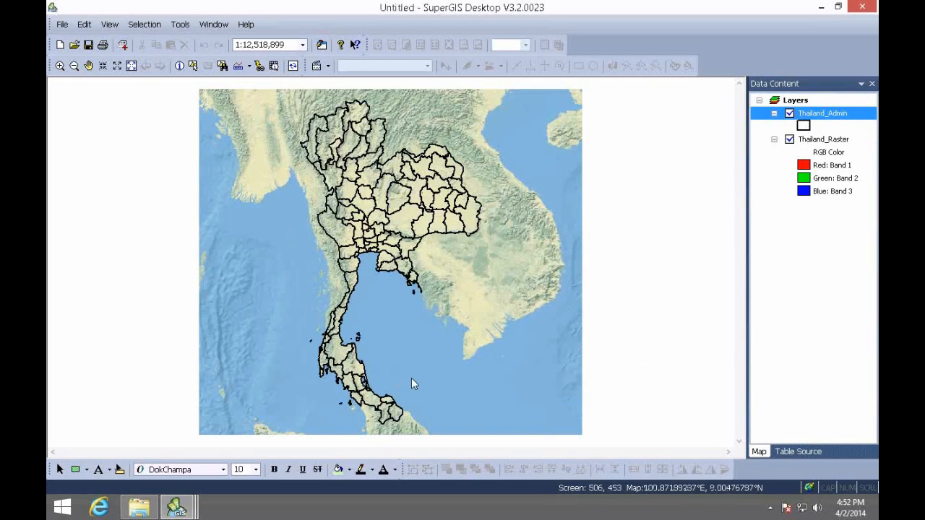
Insert a new map frame into the document alongside the Layers frame
click(787, 104)
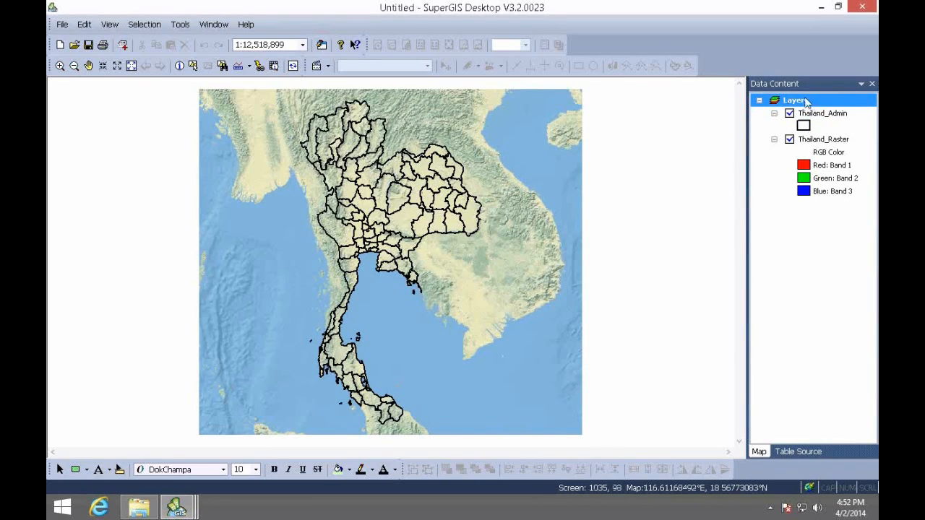
click(85, 25)
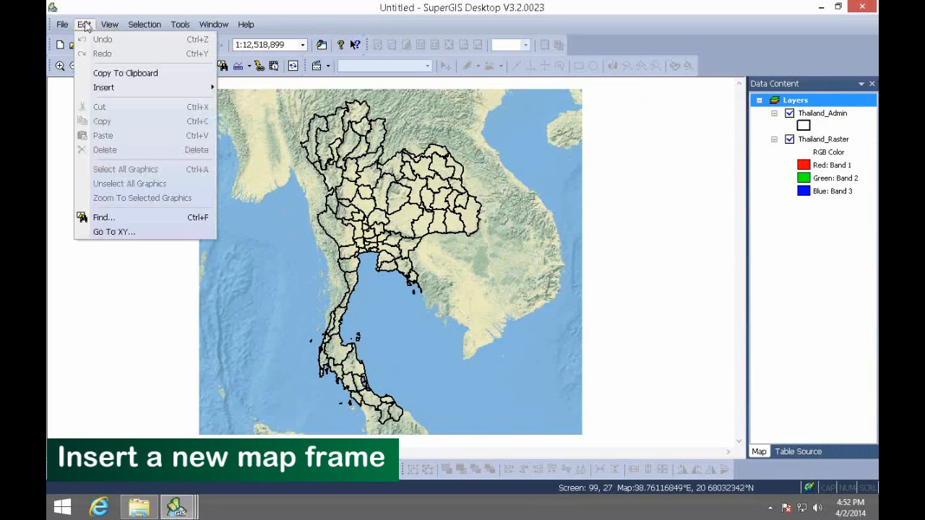
mouse_move(93, 90)
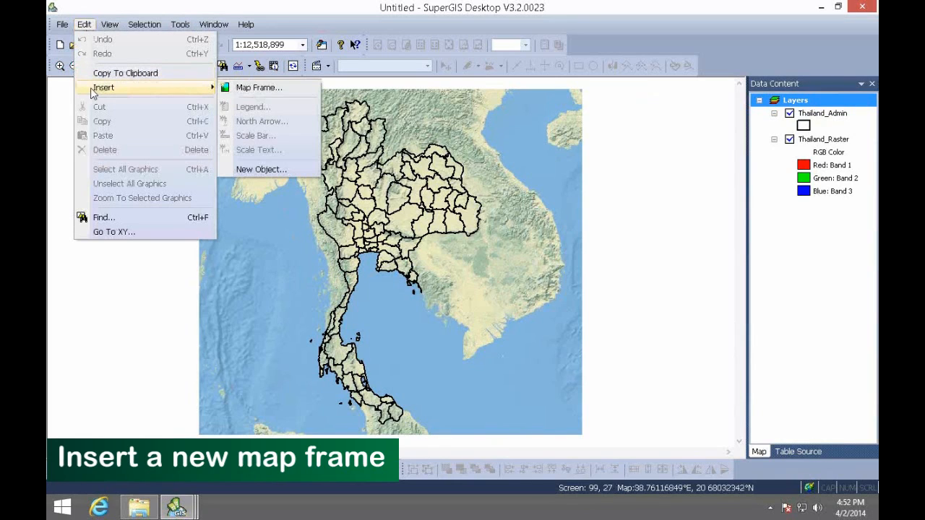
click(263, 93)
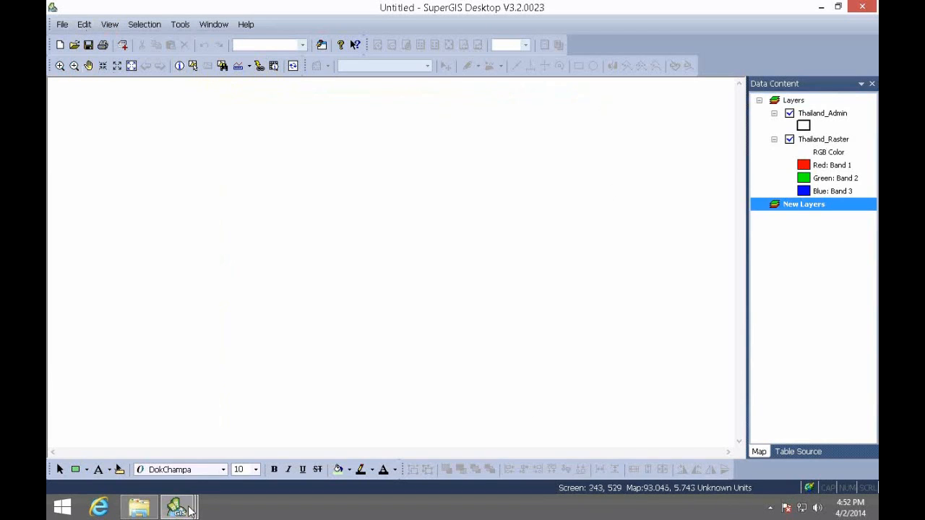
Add Thailand_Admin.shp from the Case06 folder to the new map frame
click(141, 509)
click(365, 358)
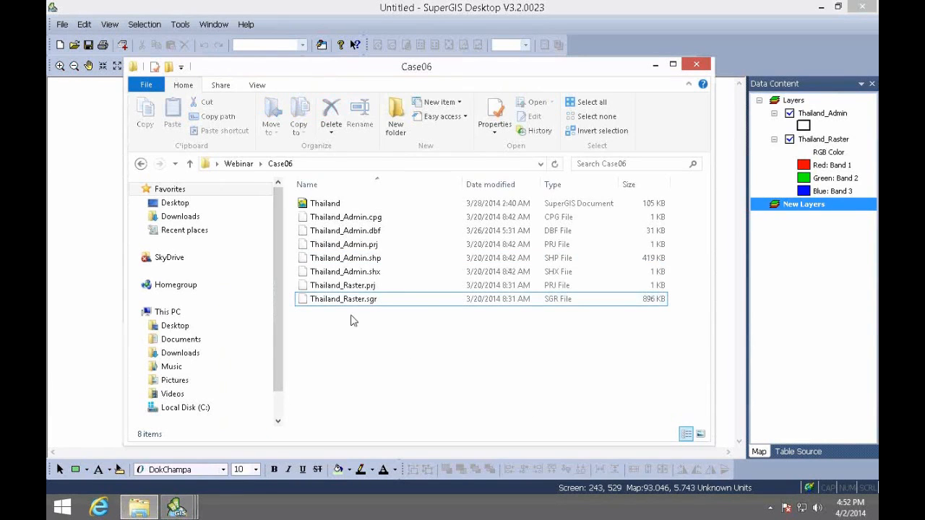
click(335, 265)
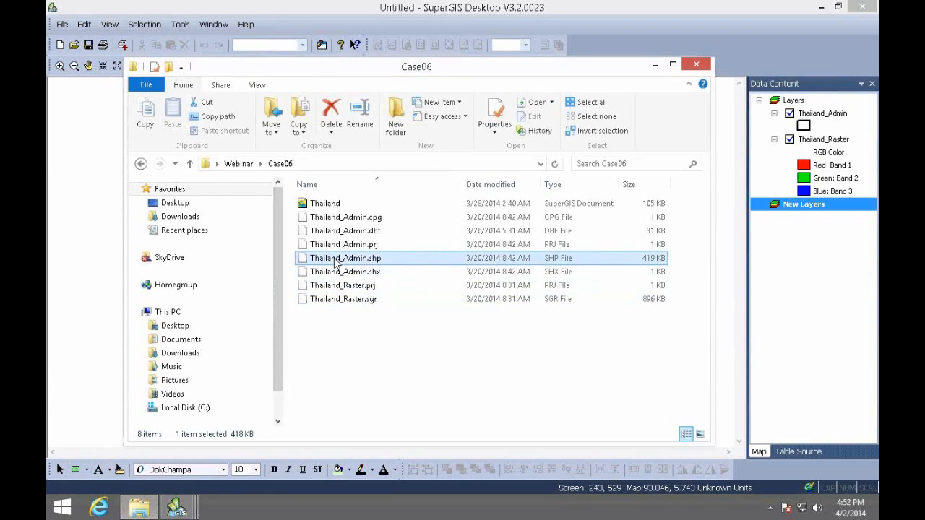
drag(335, 265, 114, 258)
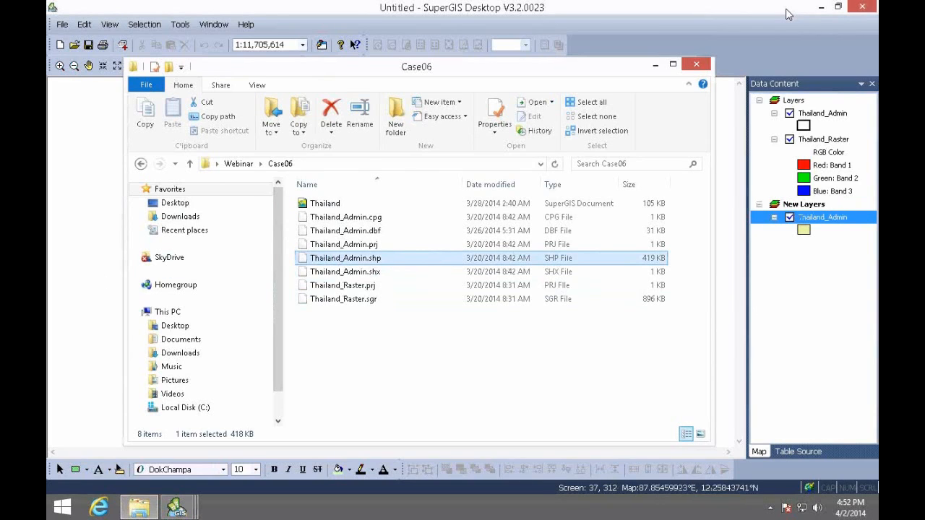
click(788, 15)
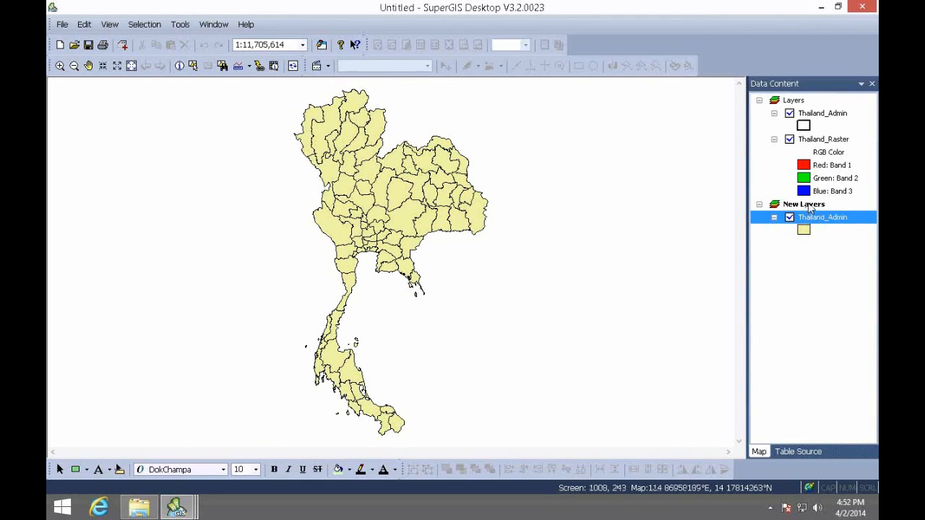
Rename the New Layers map frame as overview in its map properties
click(808, 207)
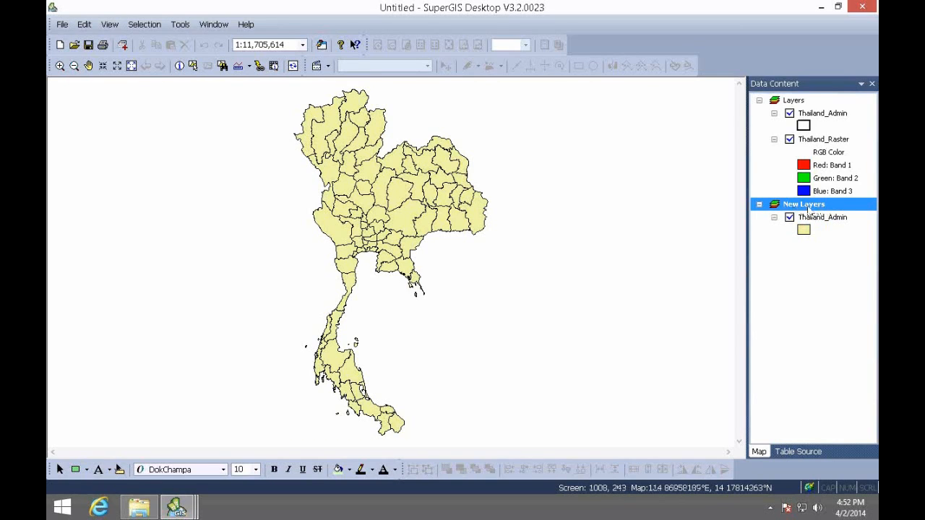
right_click(810, 208)
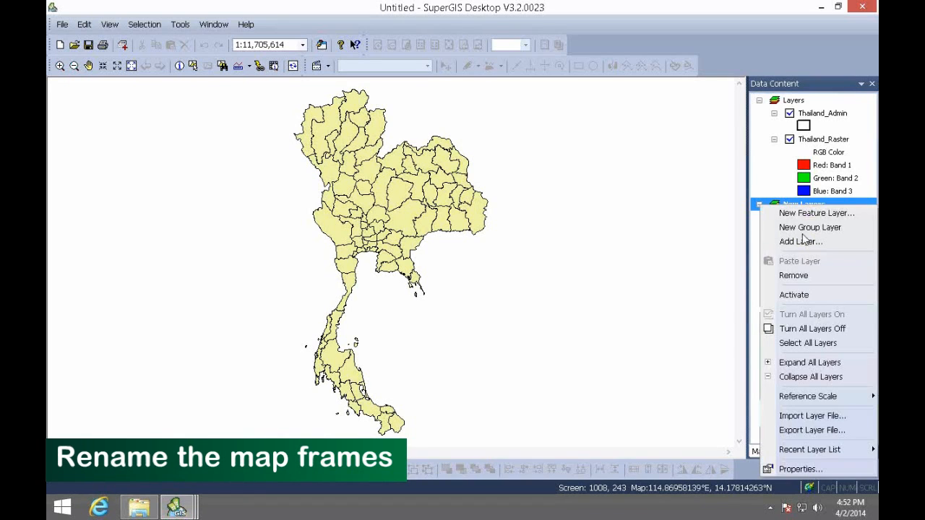
click(809, 469)
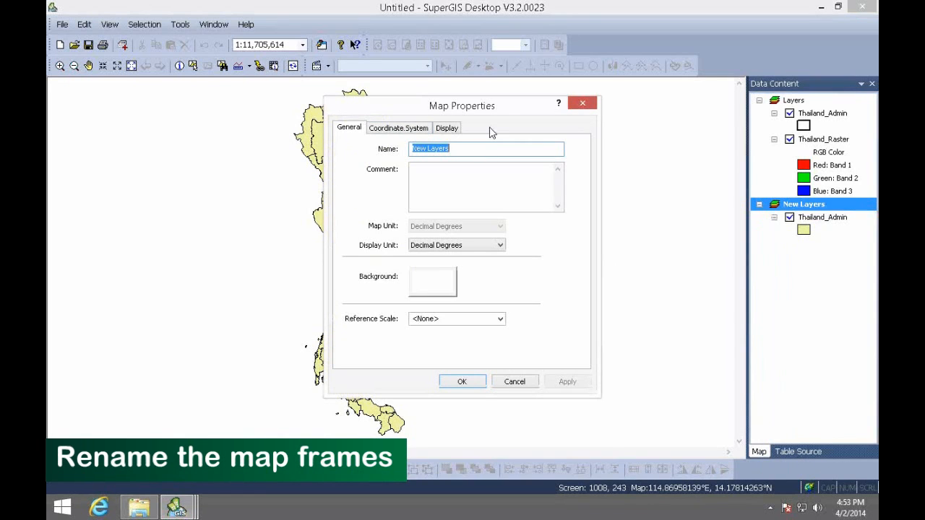
text(overview)
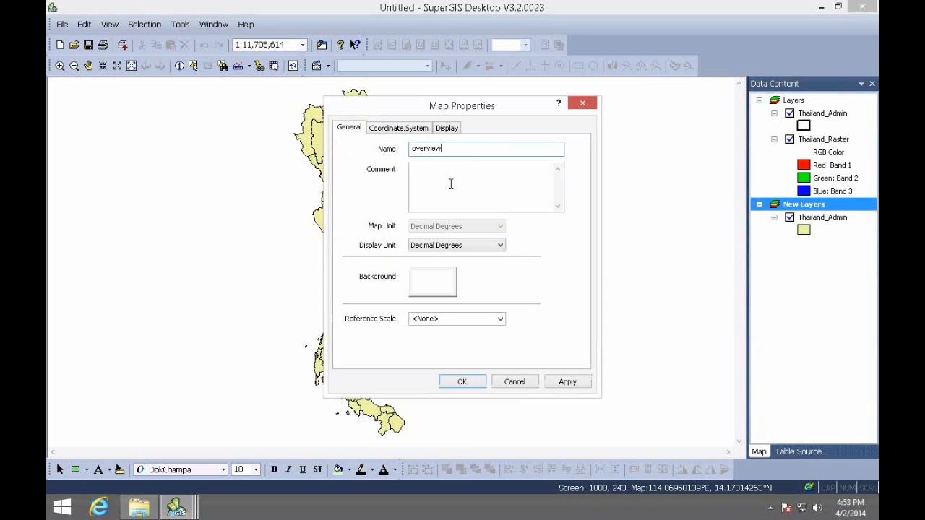
click(567, 384)
click(468, 383)
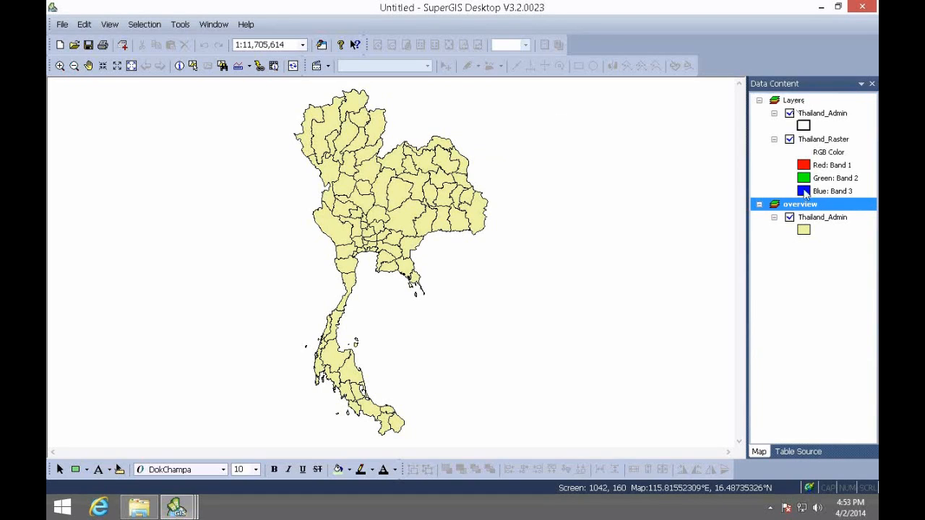
Activate the Layers map frame so the map window displays its data
click(794, 101)
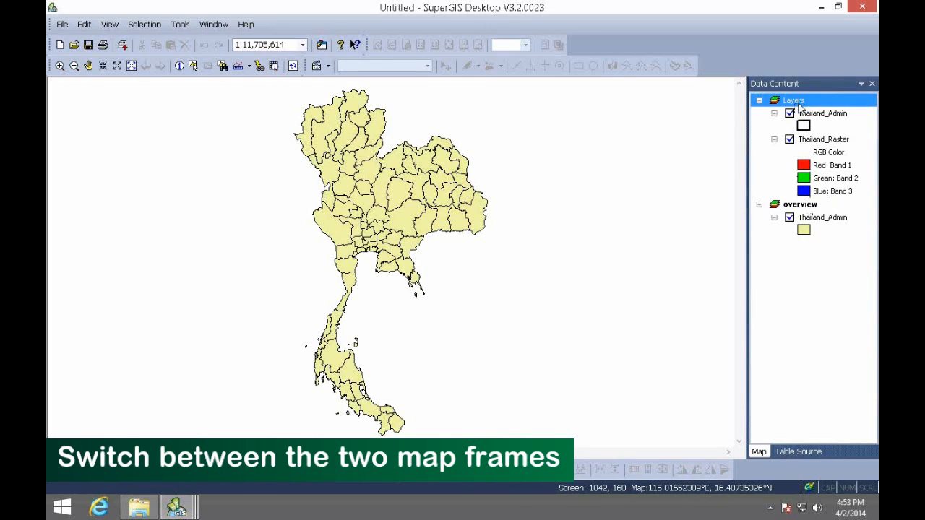
right_click(796, 104)
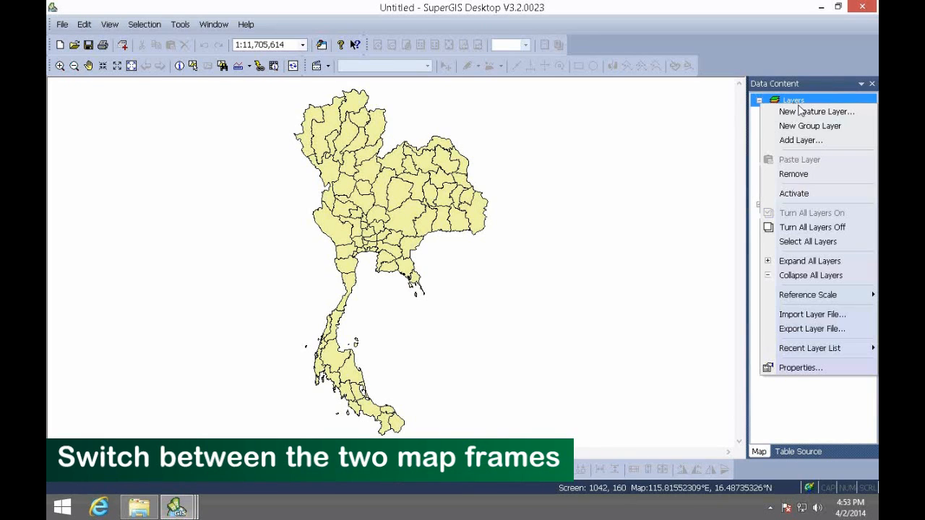
click(820, 195)
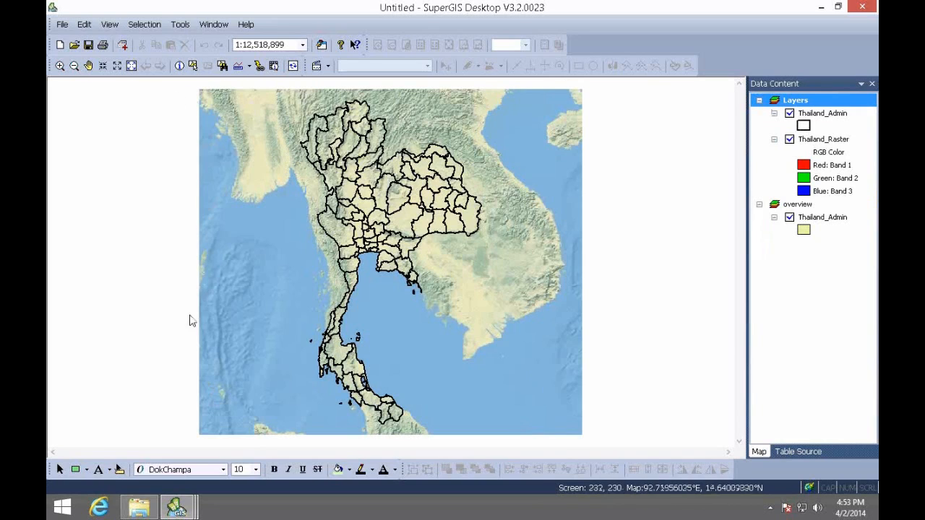
Switch the active map frame to overview and back to Layers
click(812, 205)
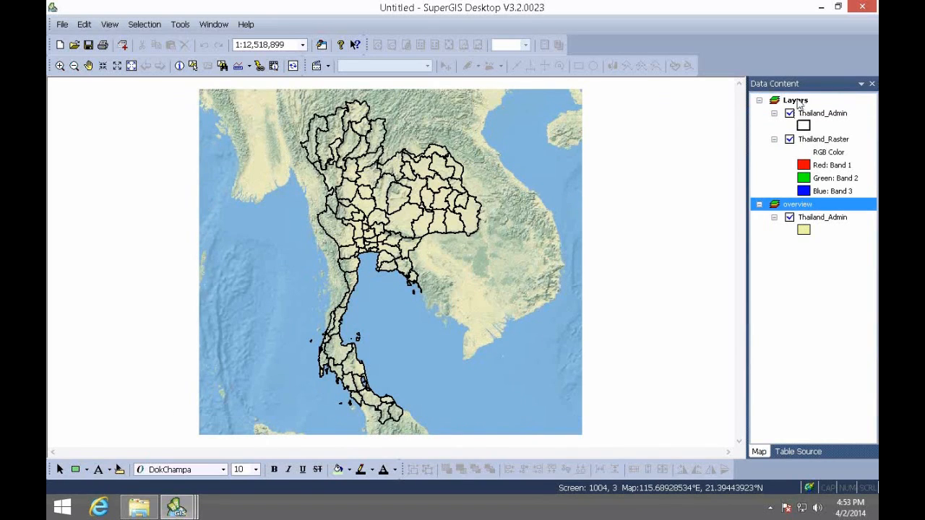
click(796, 101)
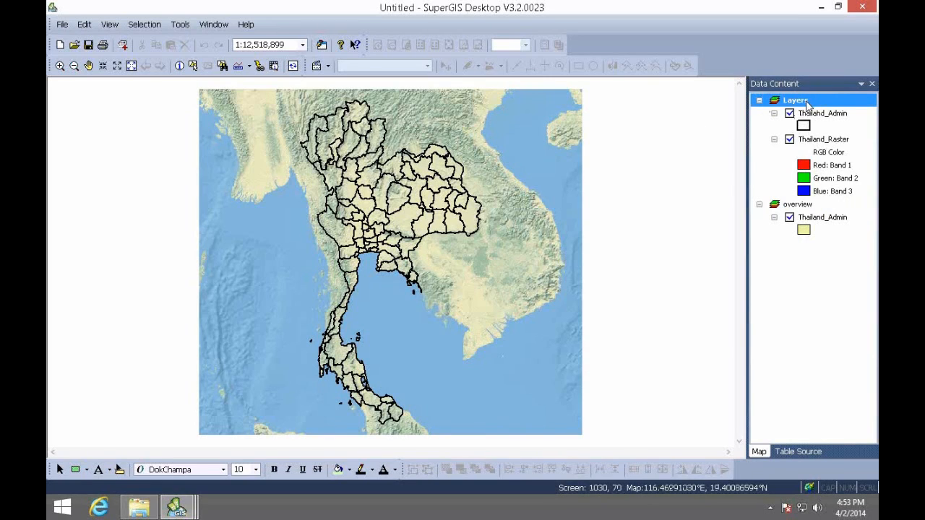
click(812, 205)
right_click(804, 209)
click(802, 297)
click(795, 101)
right_click(795, 101)
click(799, 190)
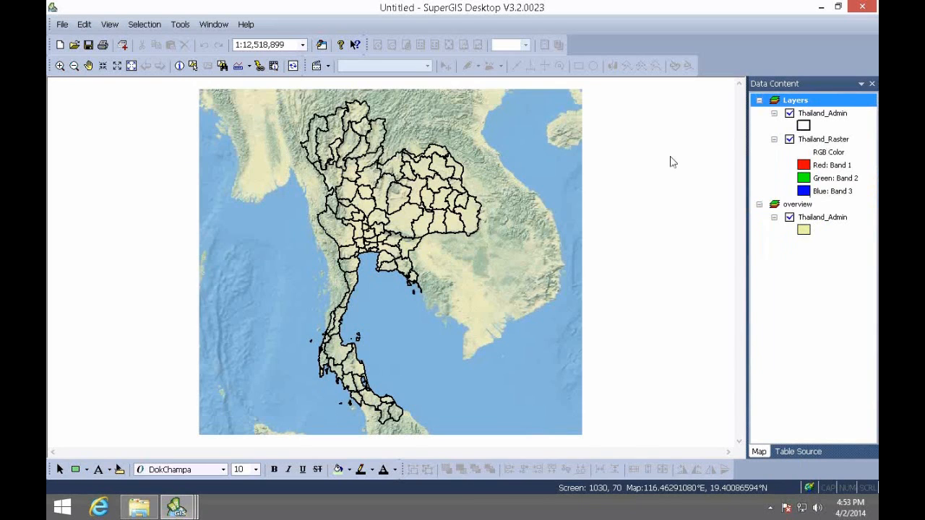
Switch to layout view and move the overview map frame further down beside the page
click(110, 24)
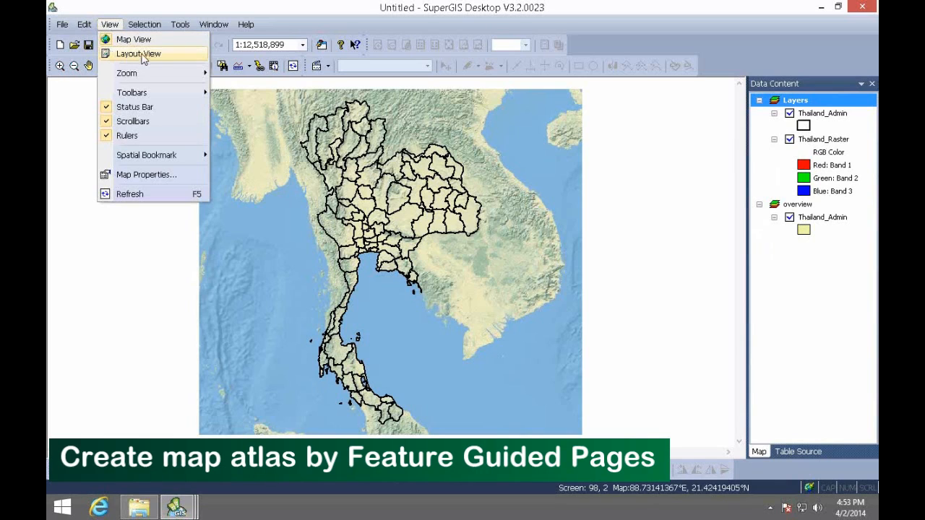
click(142, 55)
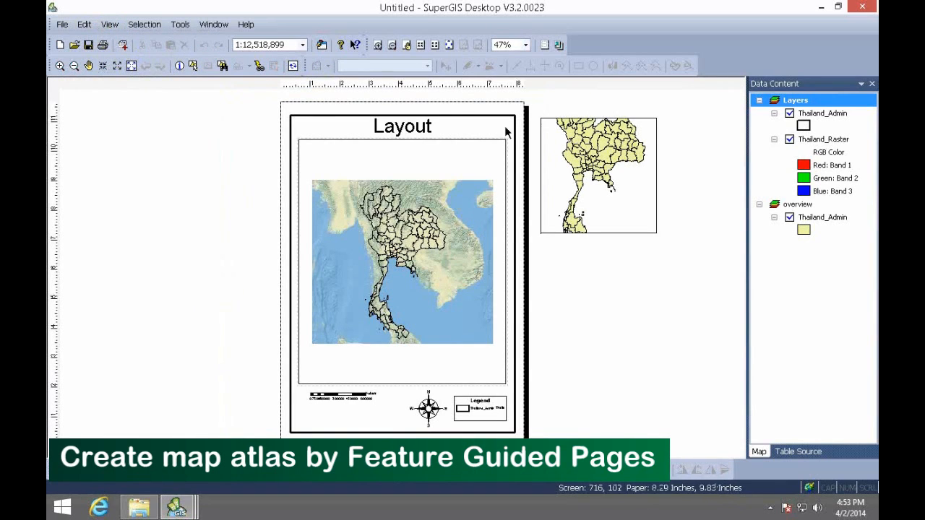
drag(596, 191, 608, 317)
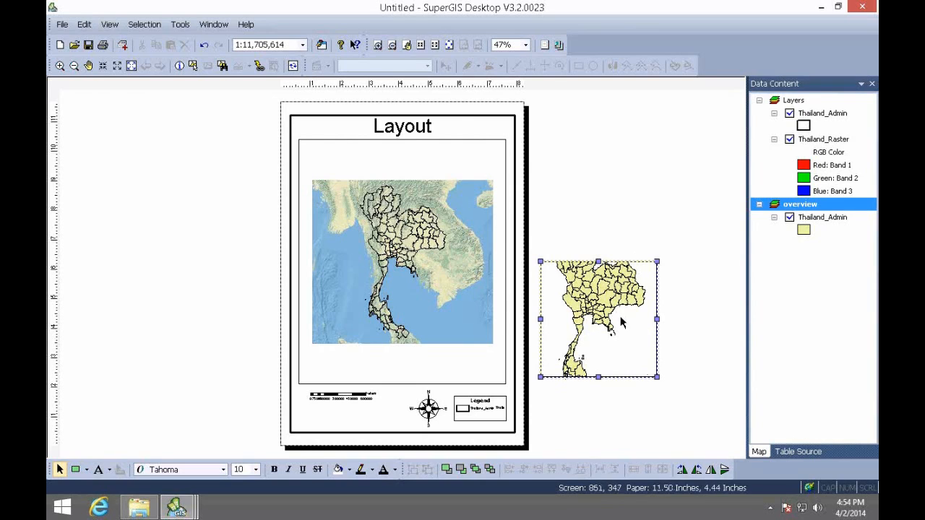
Shrink the overview map frame into the lower-left corner of the main map frame and zoom its map to full extent
click(132, 65)
drag(539, 328, 350, 310)
drag(333, 356, 335, 355)
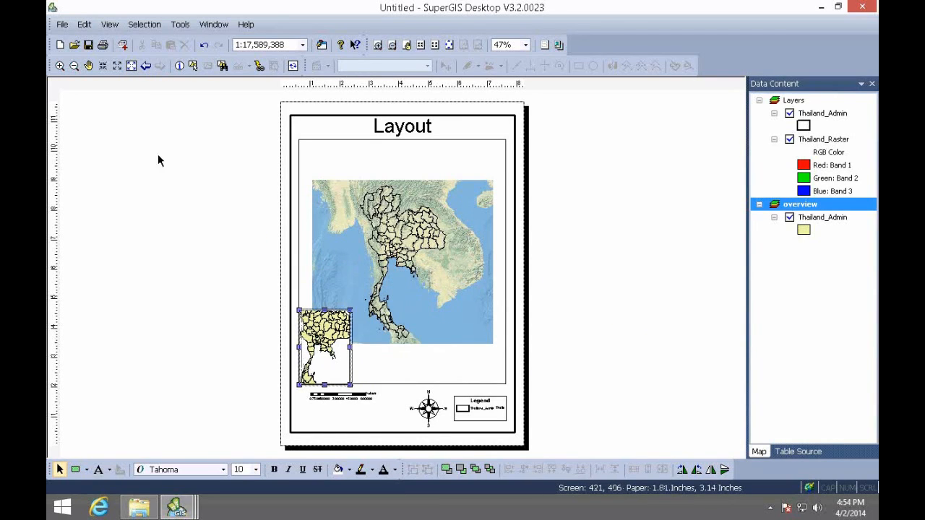
click(132, 66)
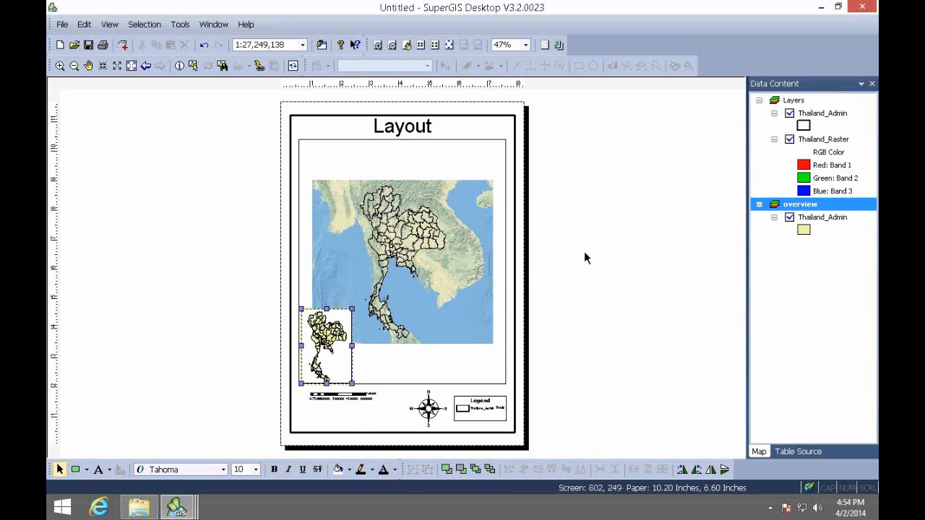
Activate the Layers map frame in the layout and display the Feature Guided Pages tools
click(402, 192)
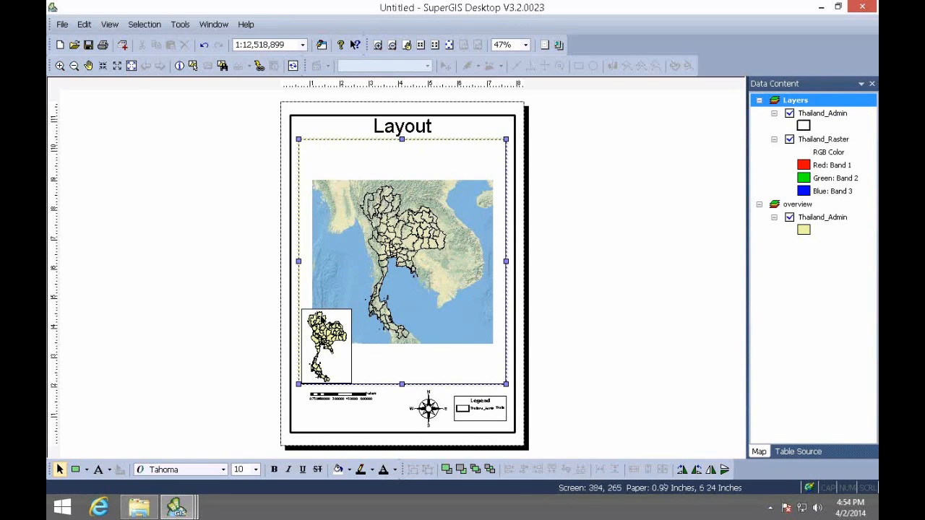
right_click(552, 25)
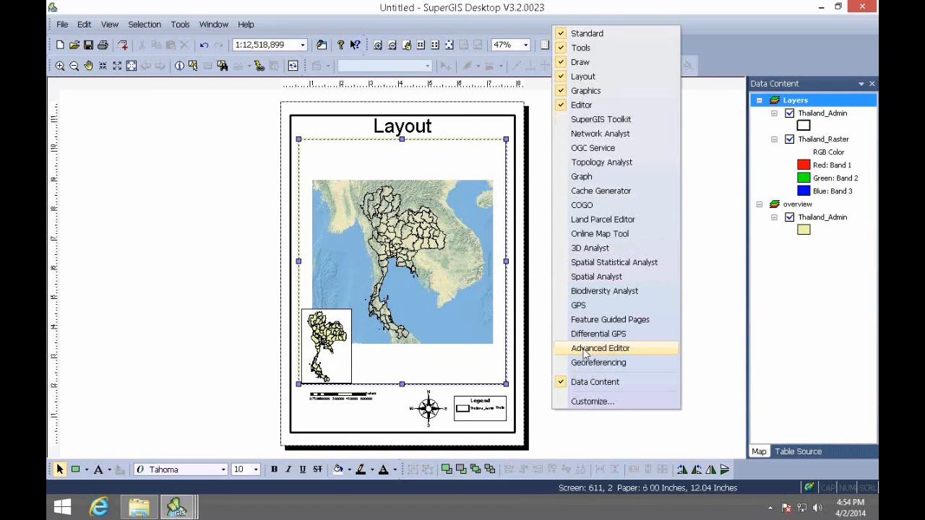
click(623, 322)
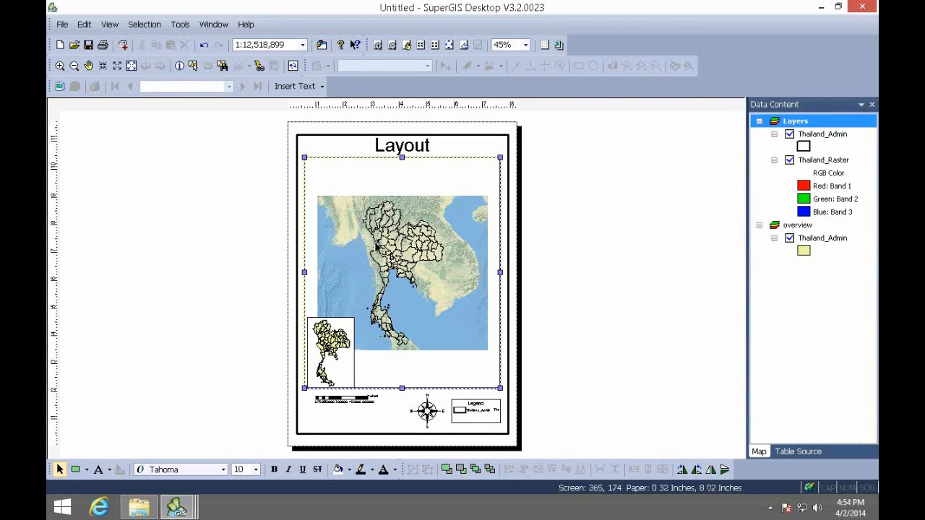
Enable map book pages with Layers as the map frame, Thailand_Admin as the index layer and name as the name field
click(60, 87)
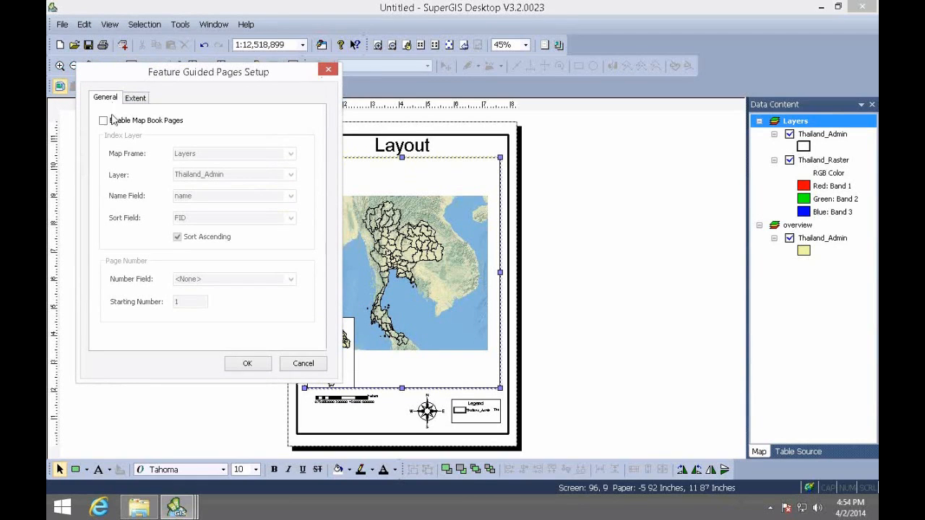
click(103, 120)
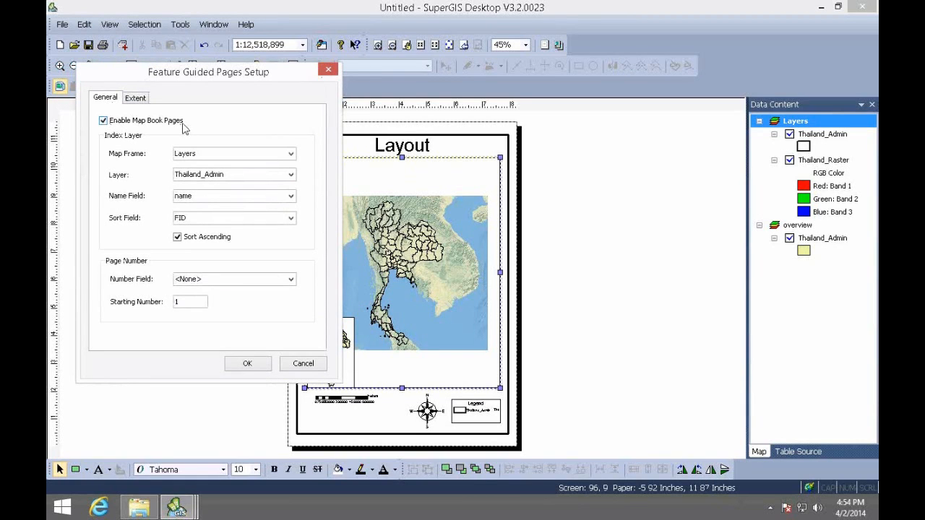
click(290, 153)
click(189, 166)
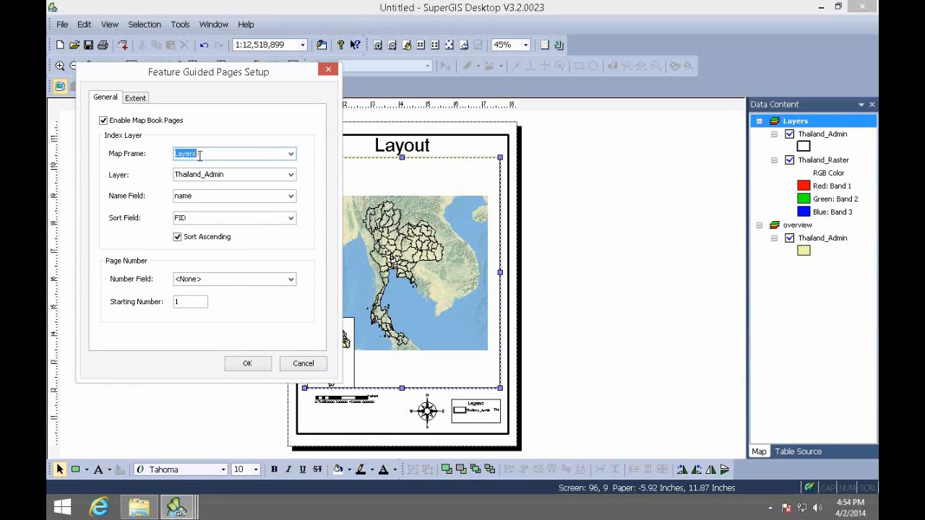
key(Tab)
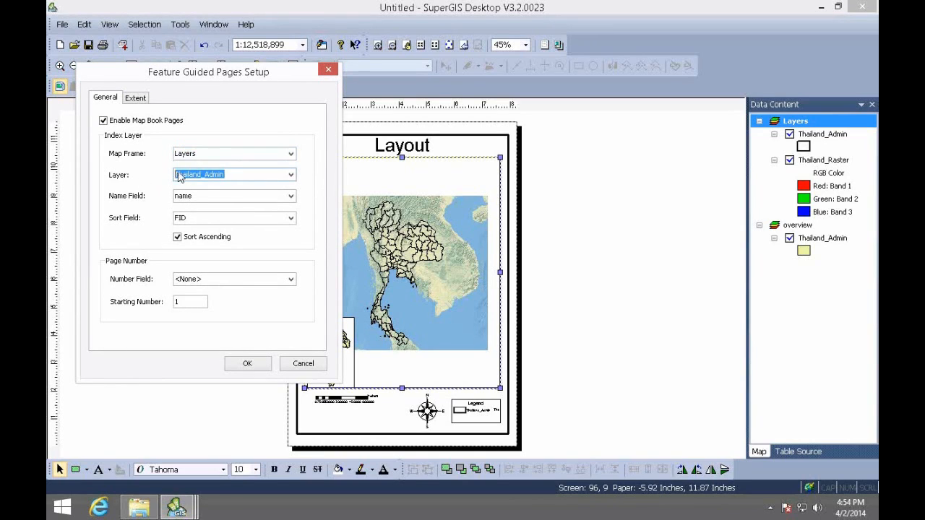
click(248, 174)
key(Tab)
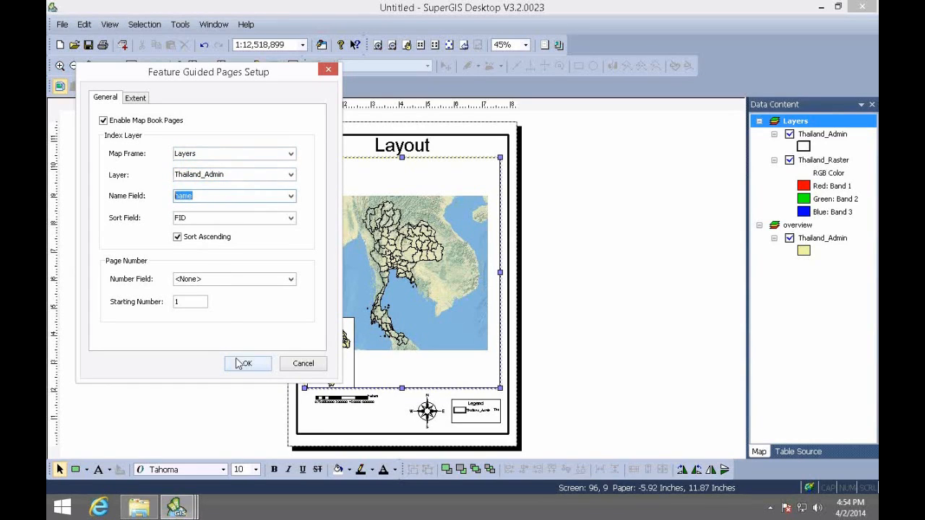
click(225, 196)
click(248, 363)
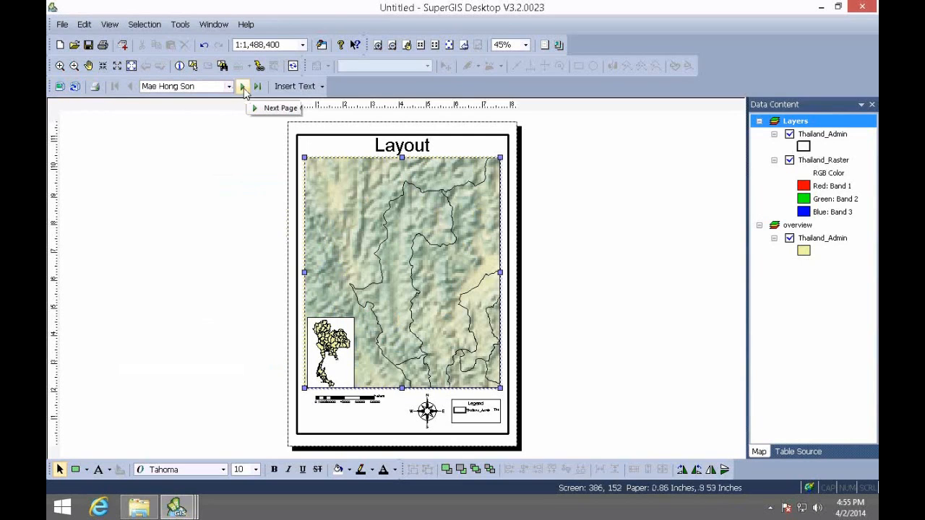
Browse forward through the guided province pages and go to the last page
click(244, 87)
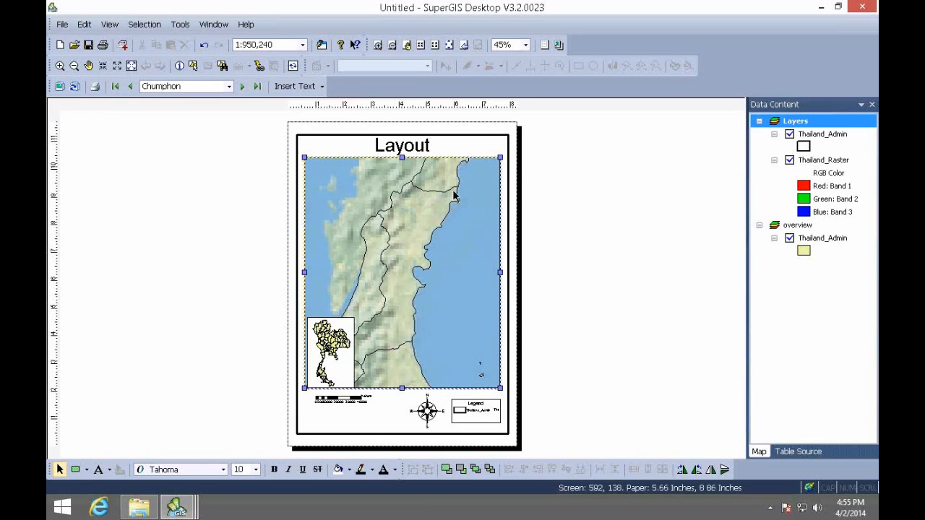
click(243, 88)
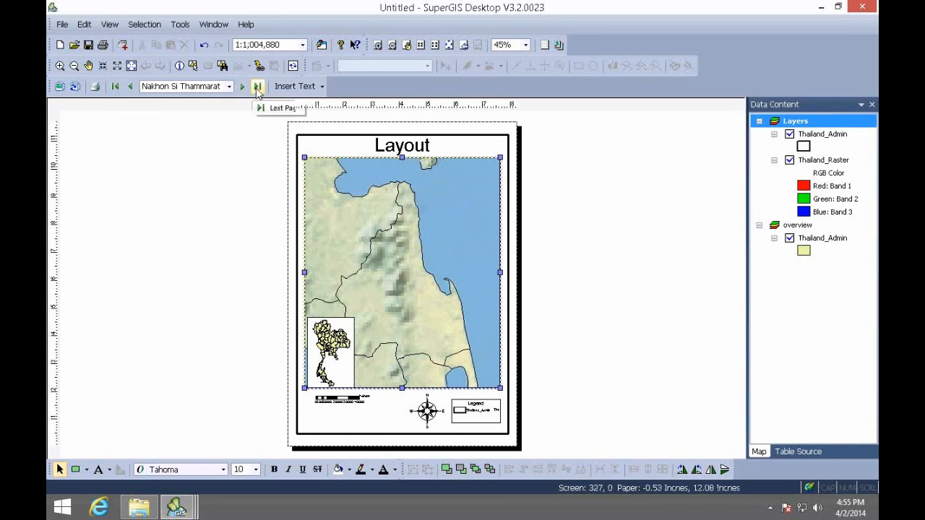
click(258, 88)
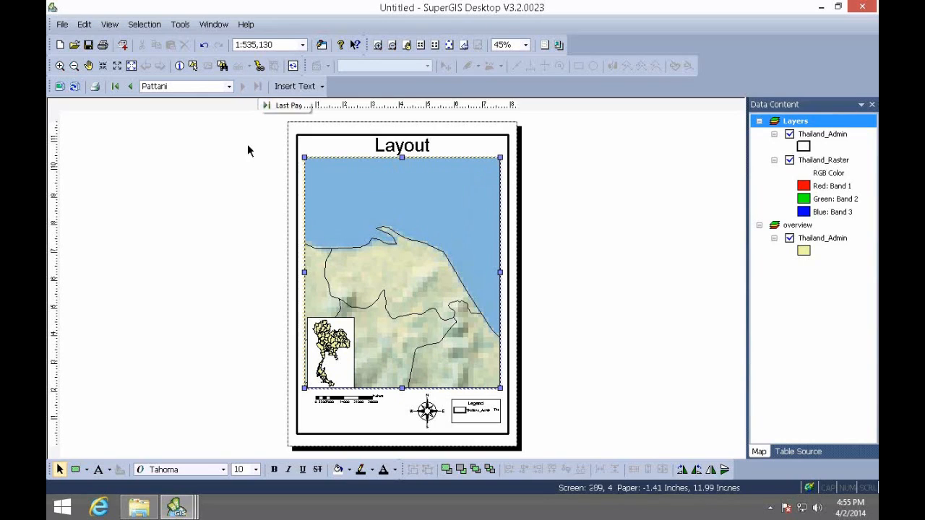
Add an extent indicator for the Layers frame to the overview map frame's properties and apply it
click(337, 349)
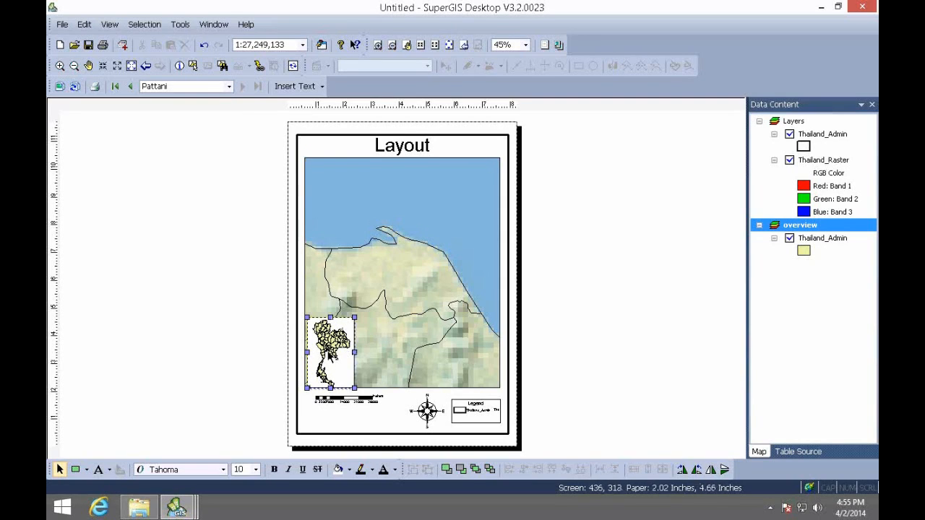
right_click(327, 360)
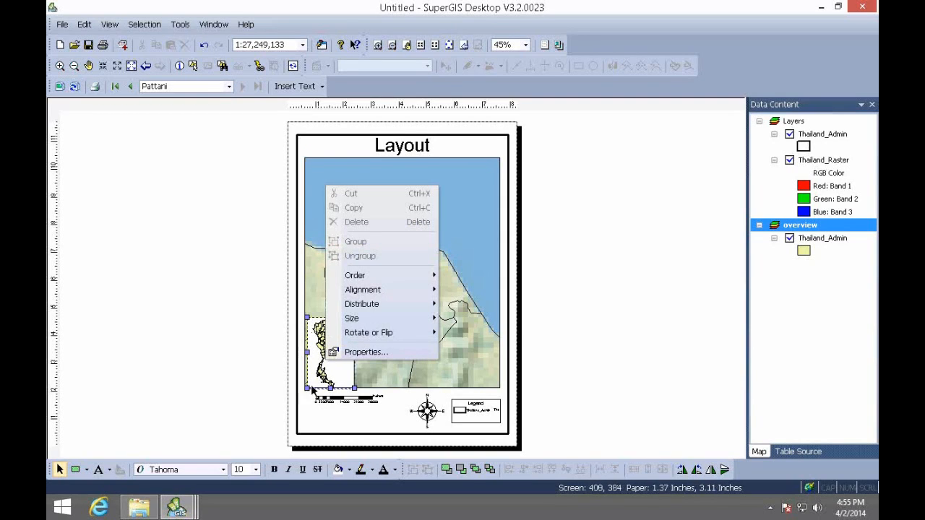
click(364, 354)
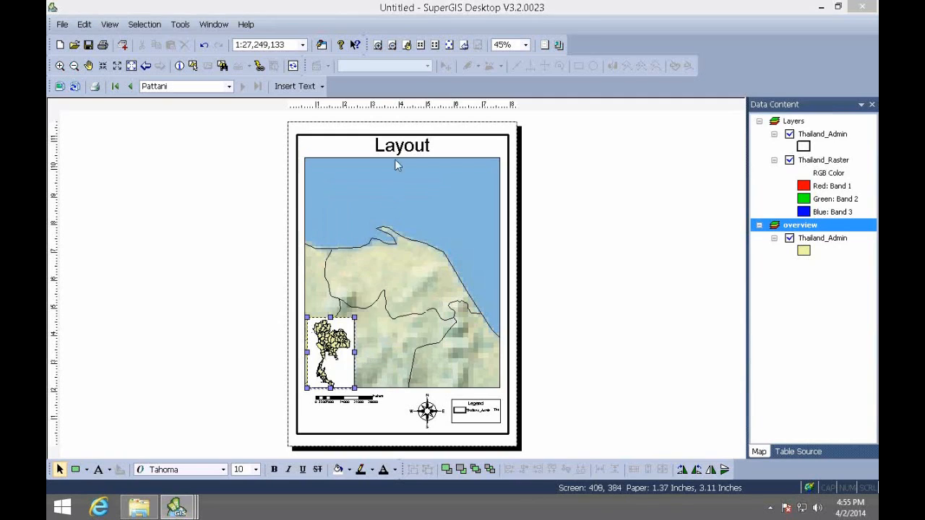
drag(436, 102, 554, 105)
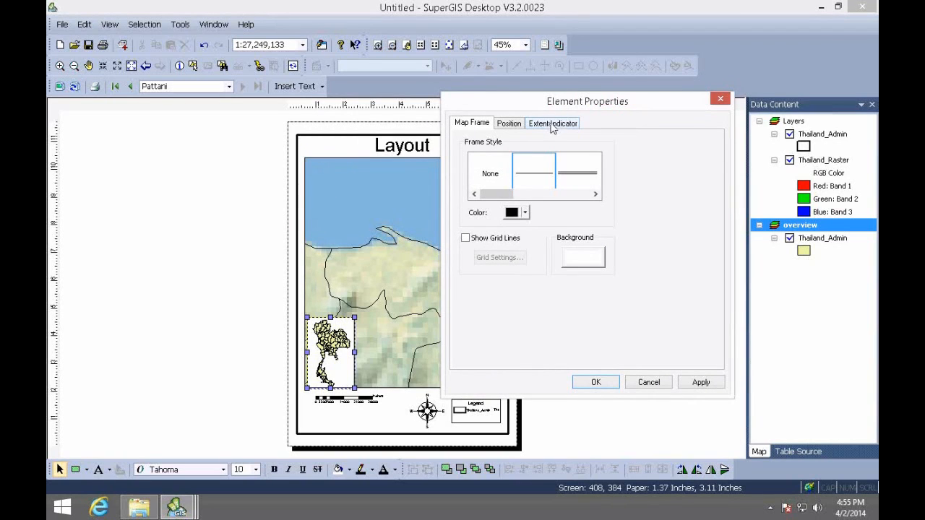
click(547, 124)
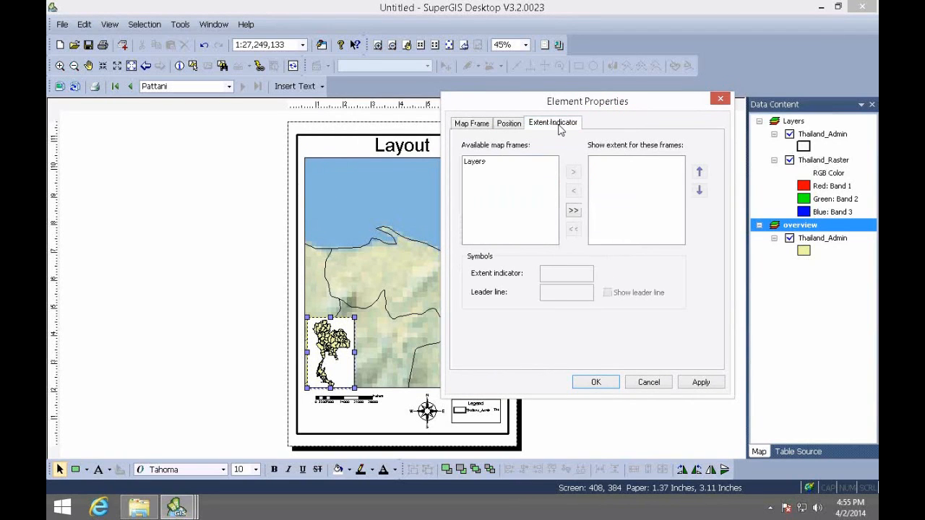
click(478, 163)
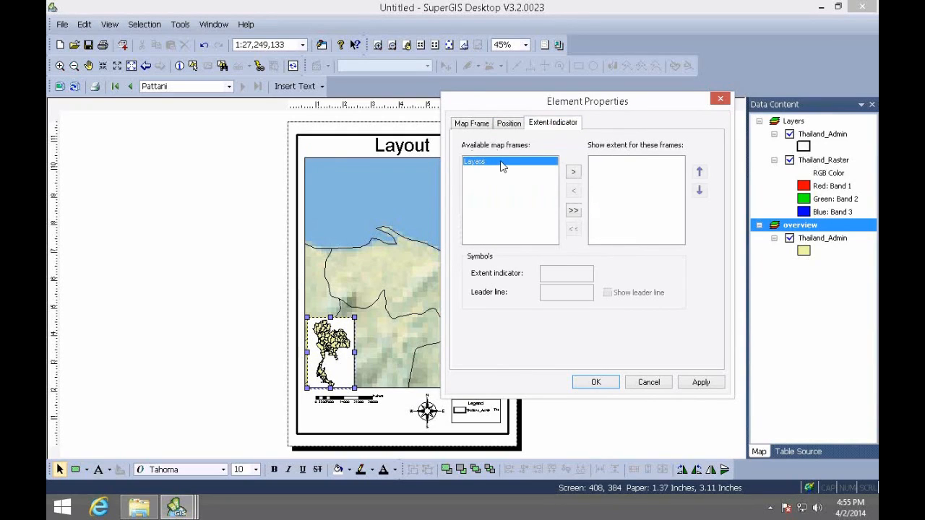
click(575, 175)
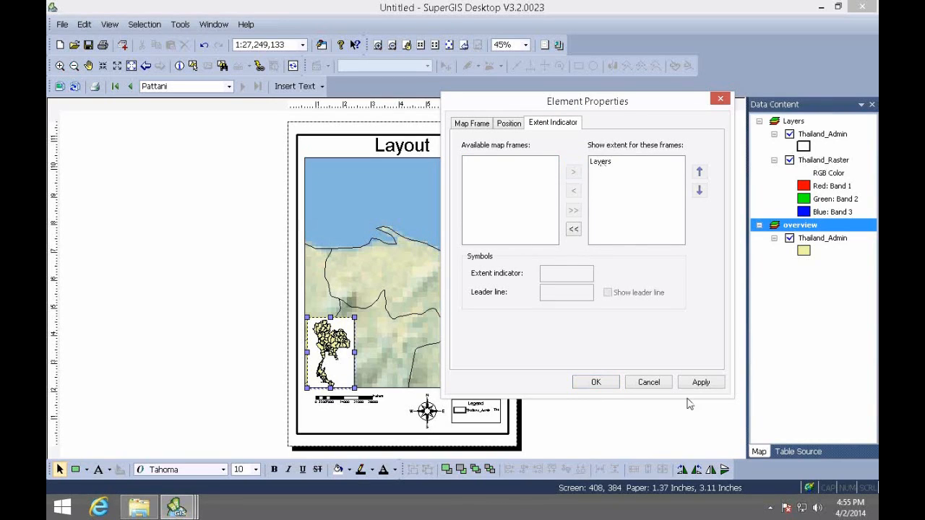
click(705, 385)
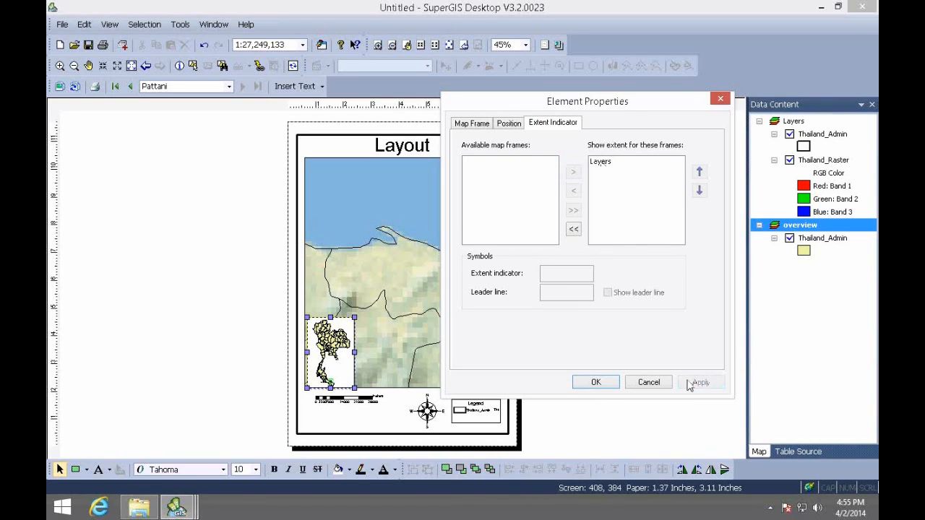
click(597, 383)
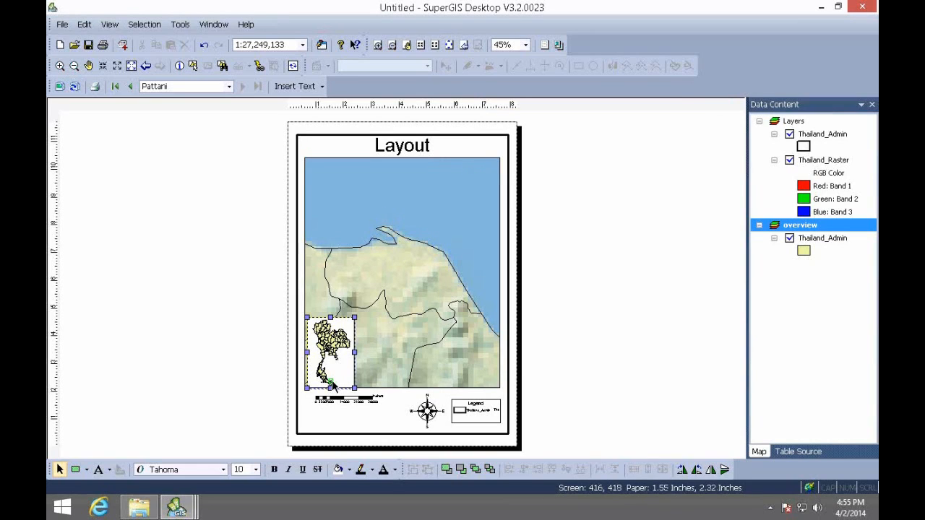
Go back one guided page to Narathiwat with the overview frame active
click(130, 86)
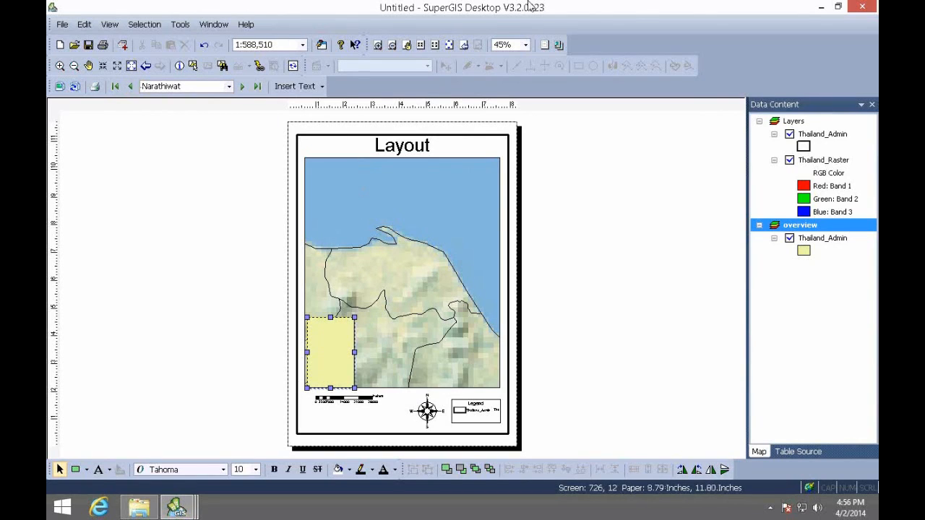
mouse_move(537, 6)
click(595, 9)
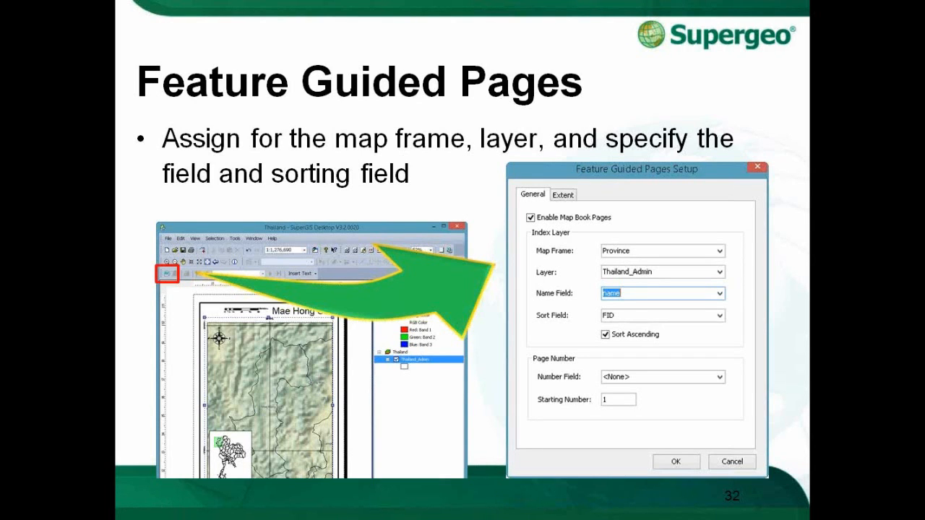
key(Right)
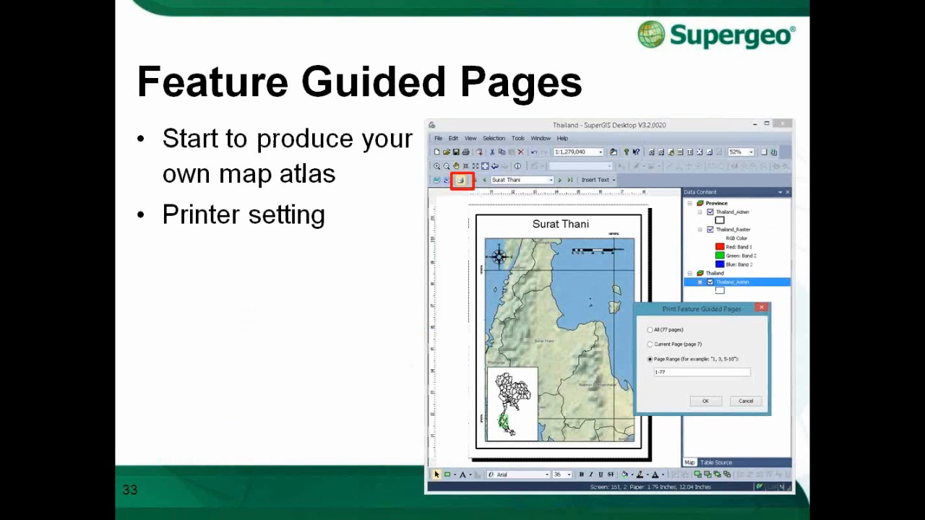